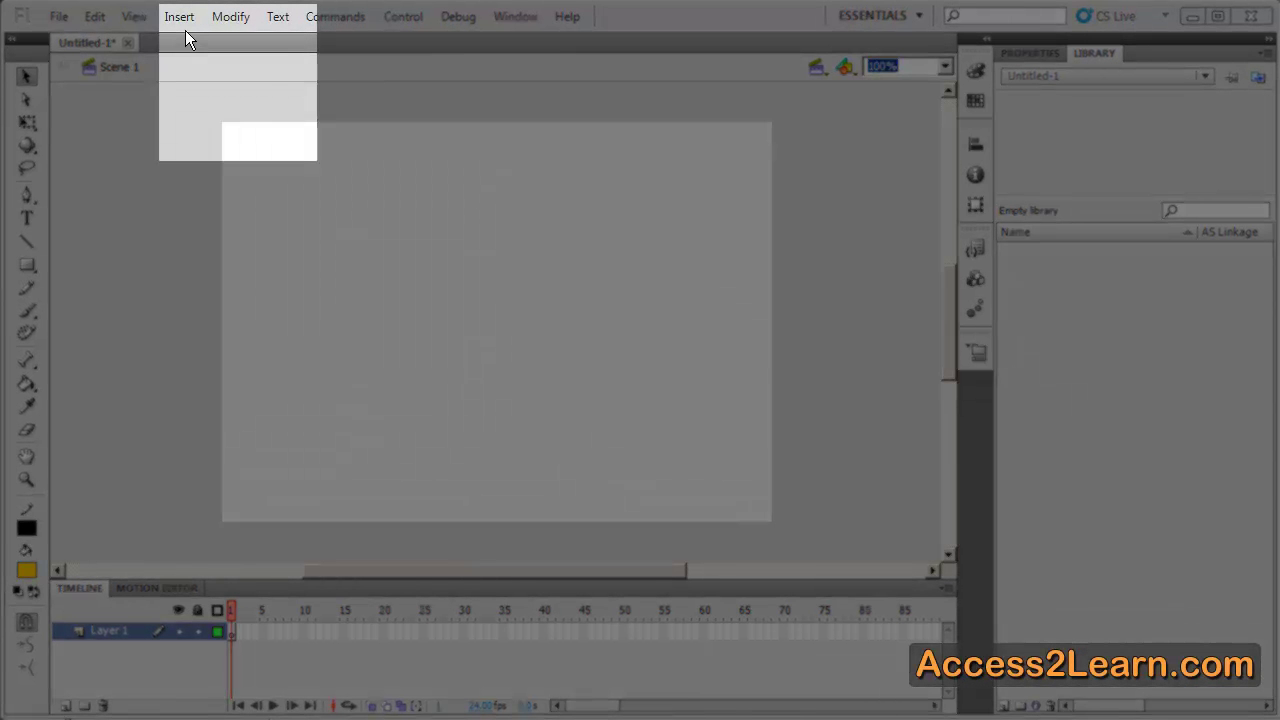
Create a new Movie Clip symbol named mcSquare from Insert > New Symbol.
click(185, 30)
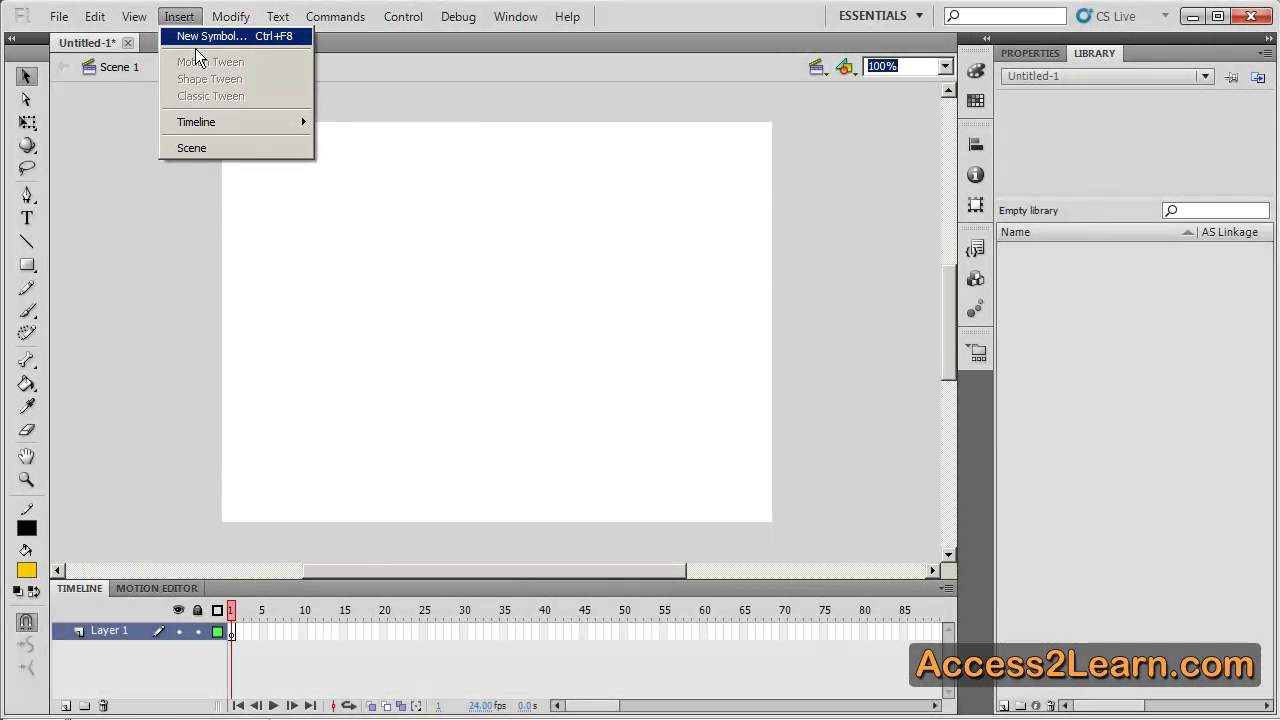
click(196, 46)
key(Tab)
key(Up)
key(Up)
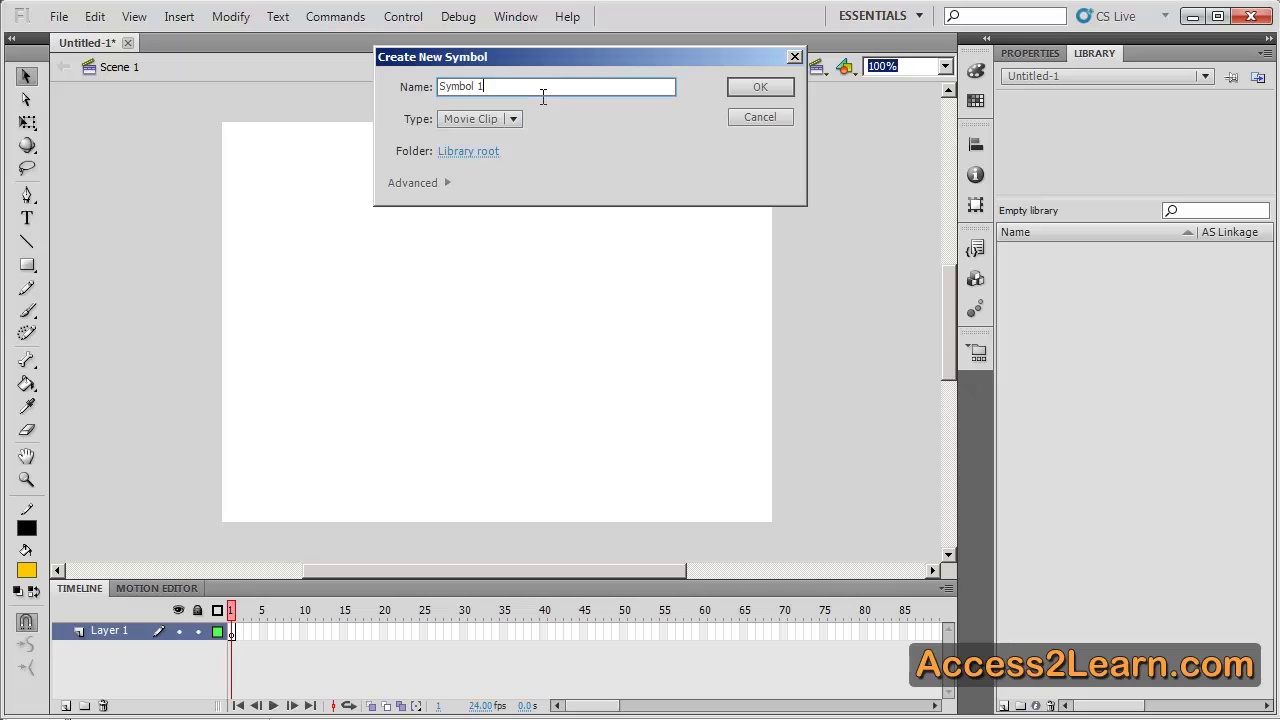
drag(543, 96, 425, 92)
text(mcSquare)
click(755, 87)
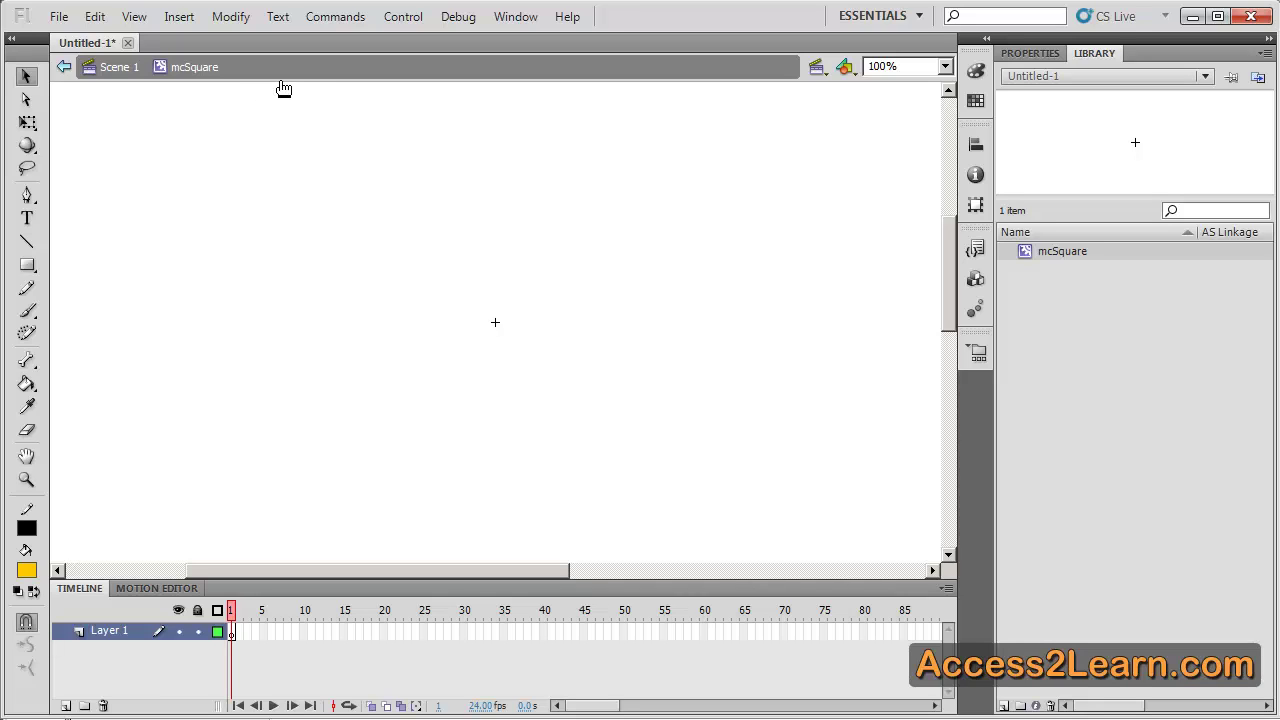
Draw a yellow square with the Rectangle tool on the mcSquare symbol's stage.
click(27, 264)
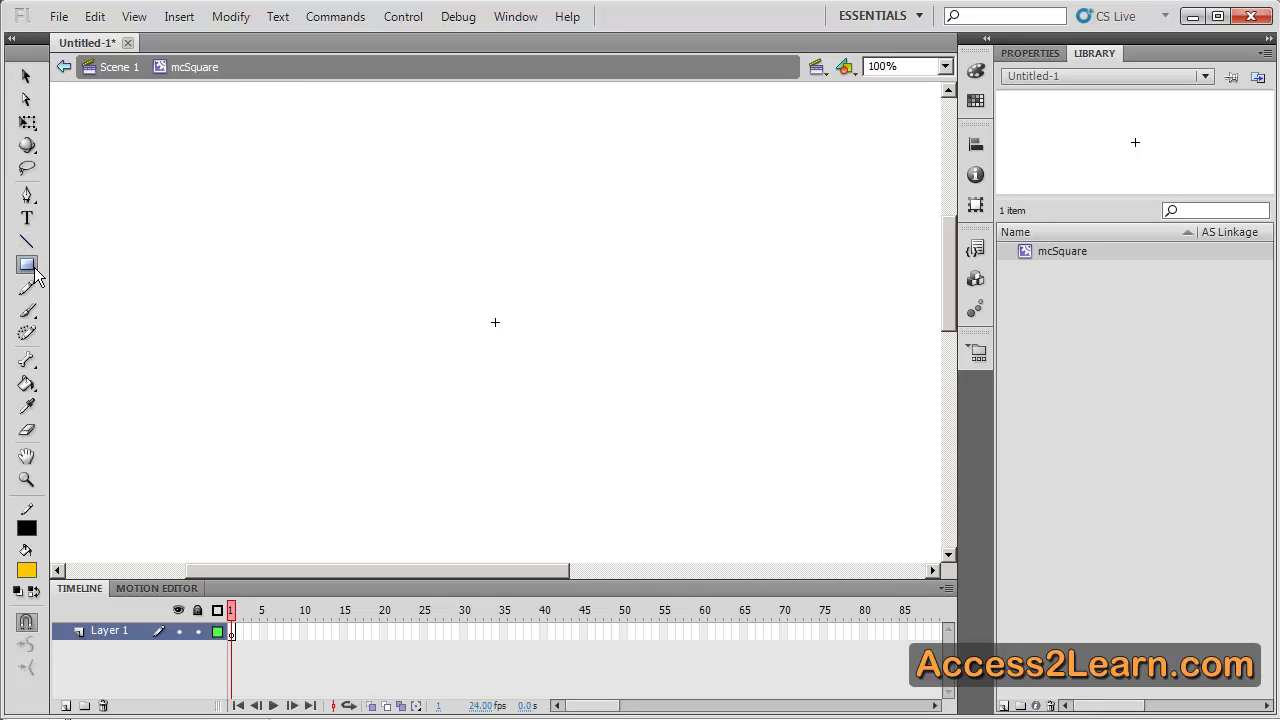
drag(441, 284, 561, 392)
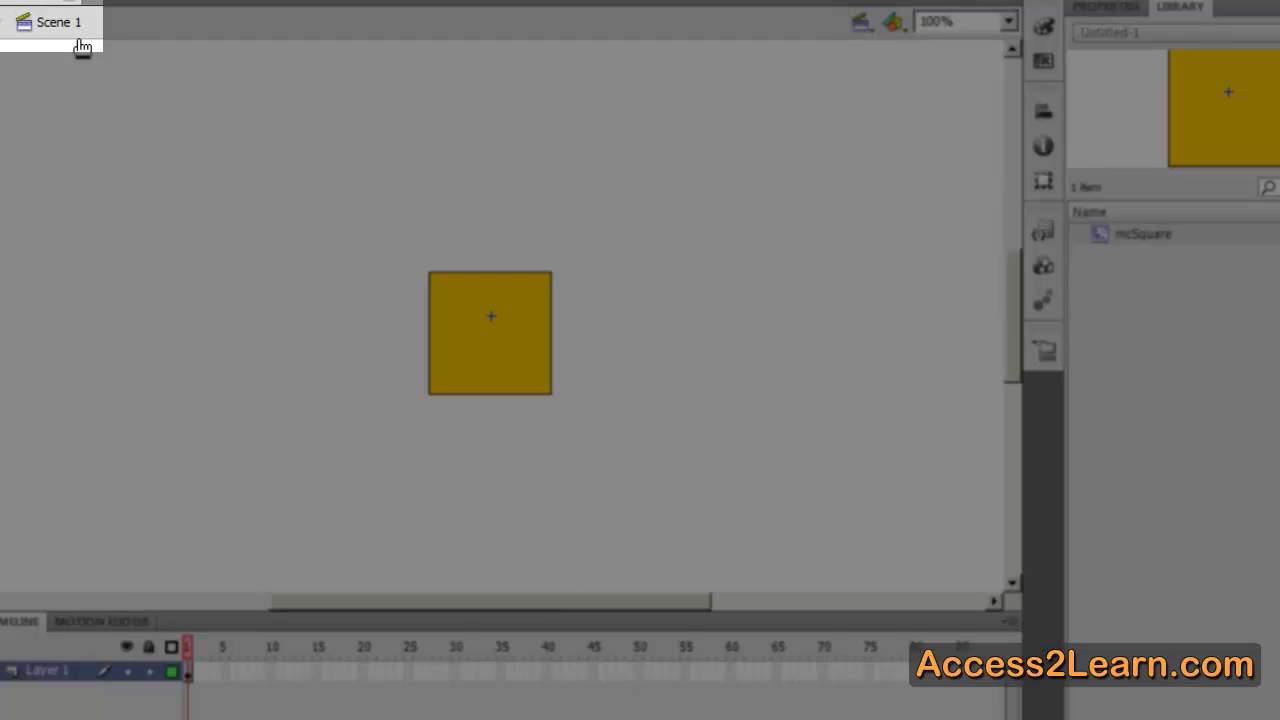
Return to Scene 1 and drag an mcSquare instance from the Library onto the stage.
click(82, 47)
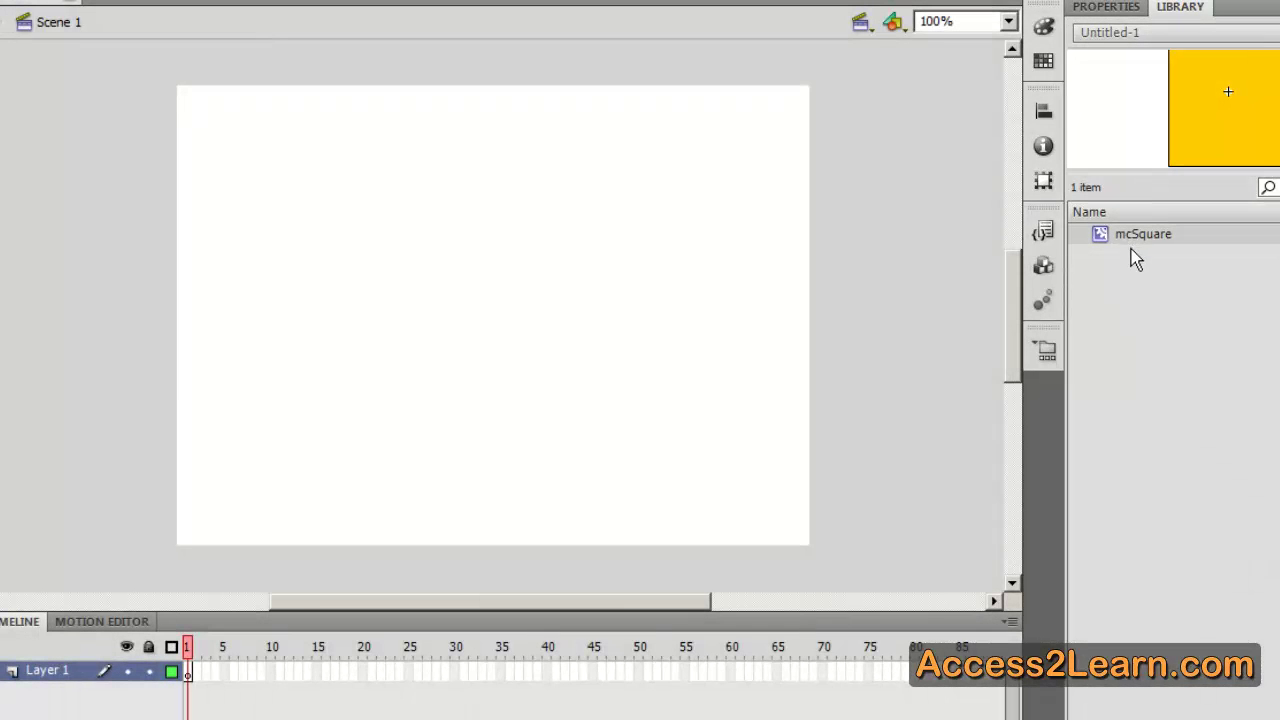
drag(1110, 236, 446, 176)
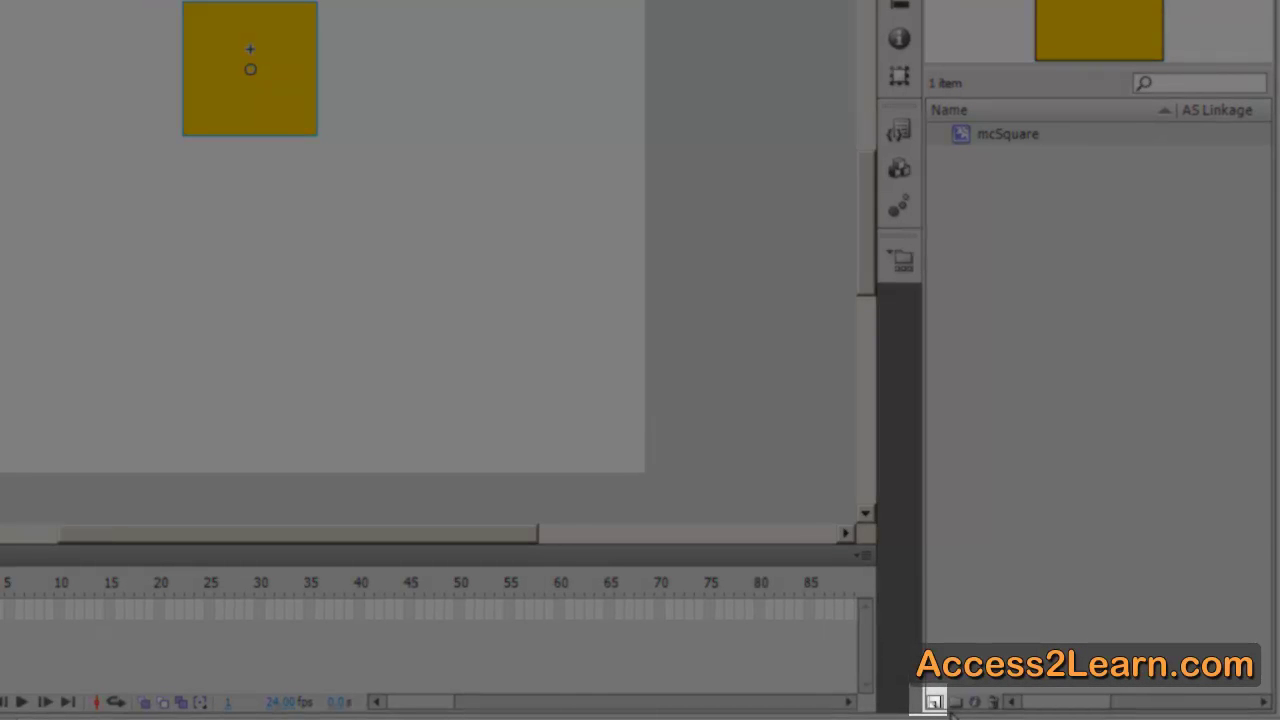
Create a new Graphic symbol named grCircle from the Library panel.
click(933, 700)
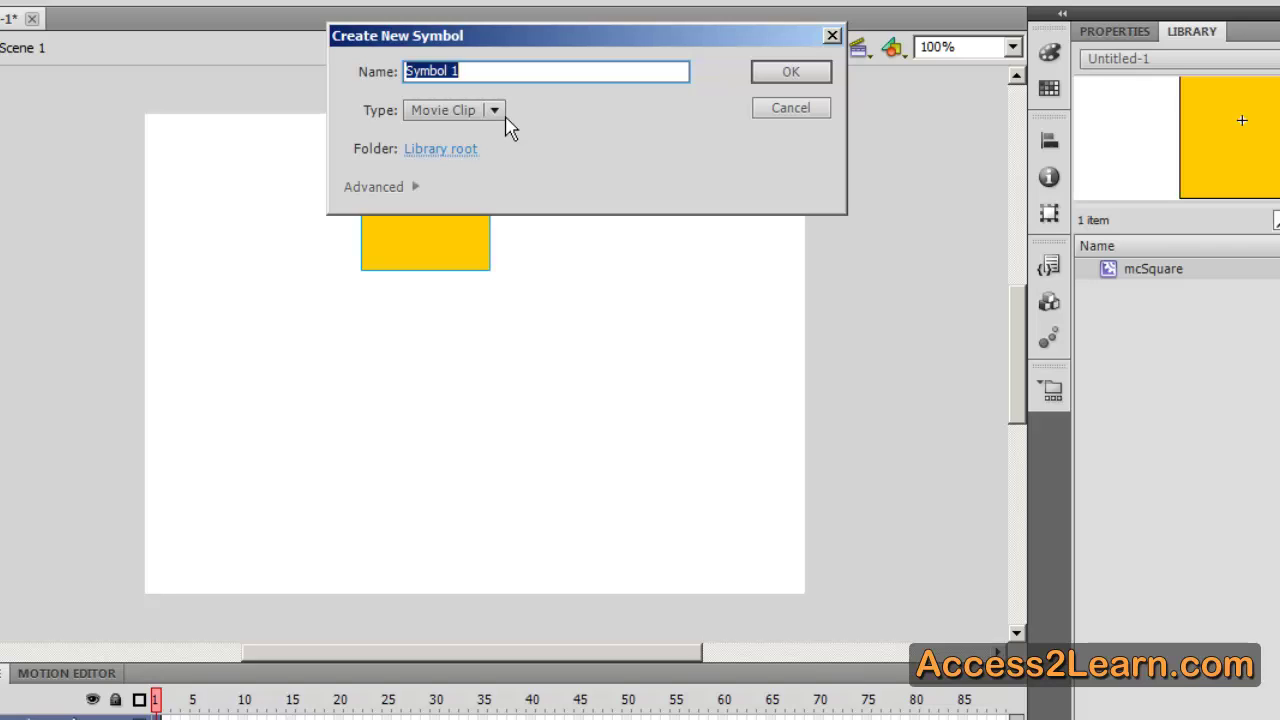
click(505, 118)
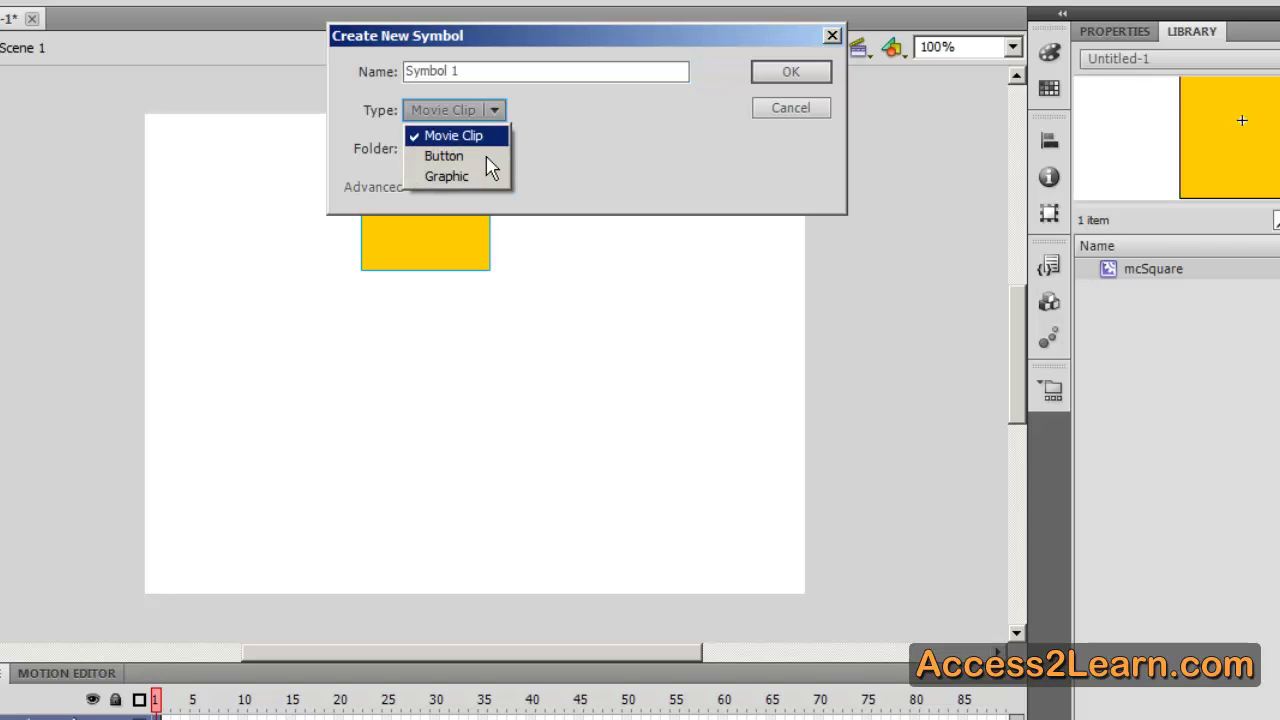
click(488, 172)
text(grCircle)
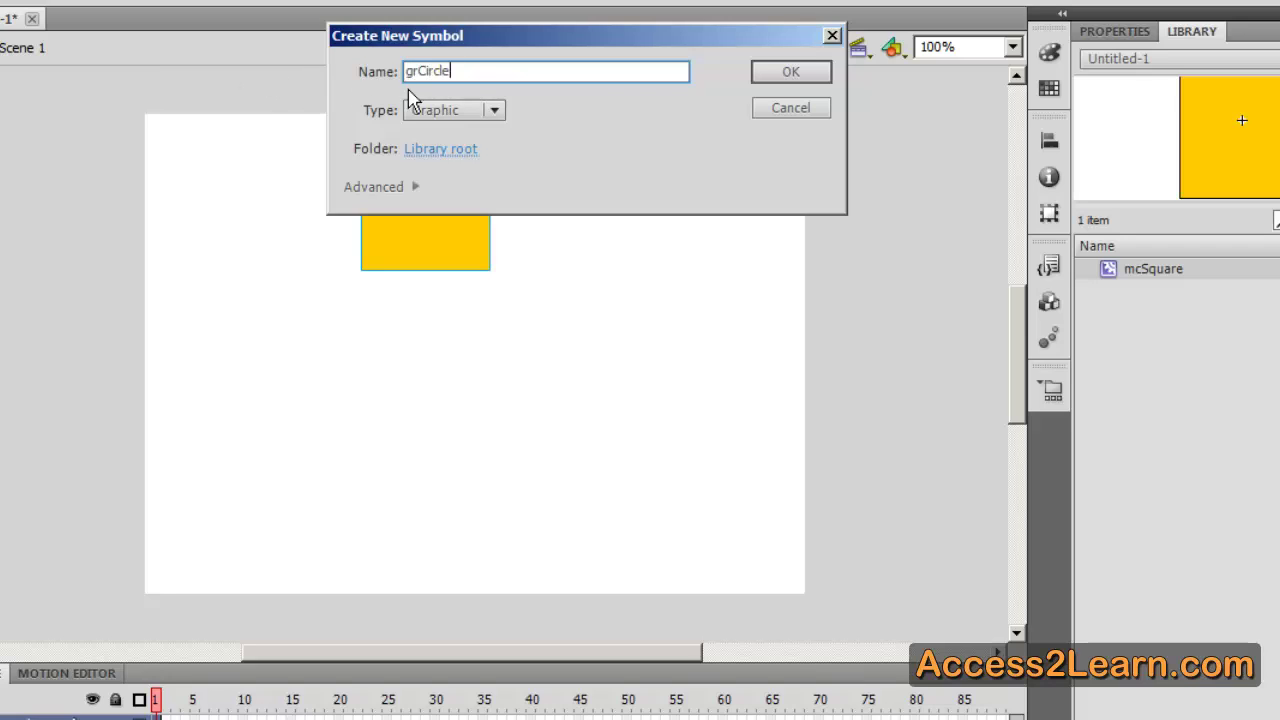
click(790, 71)
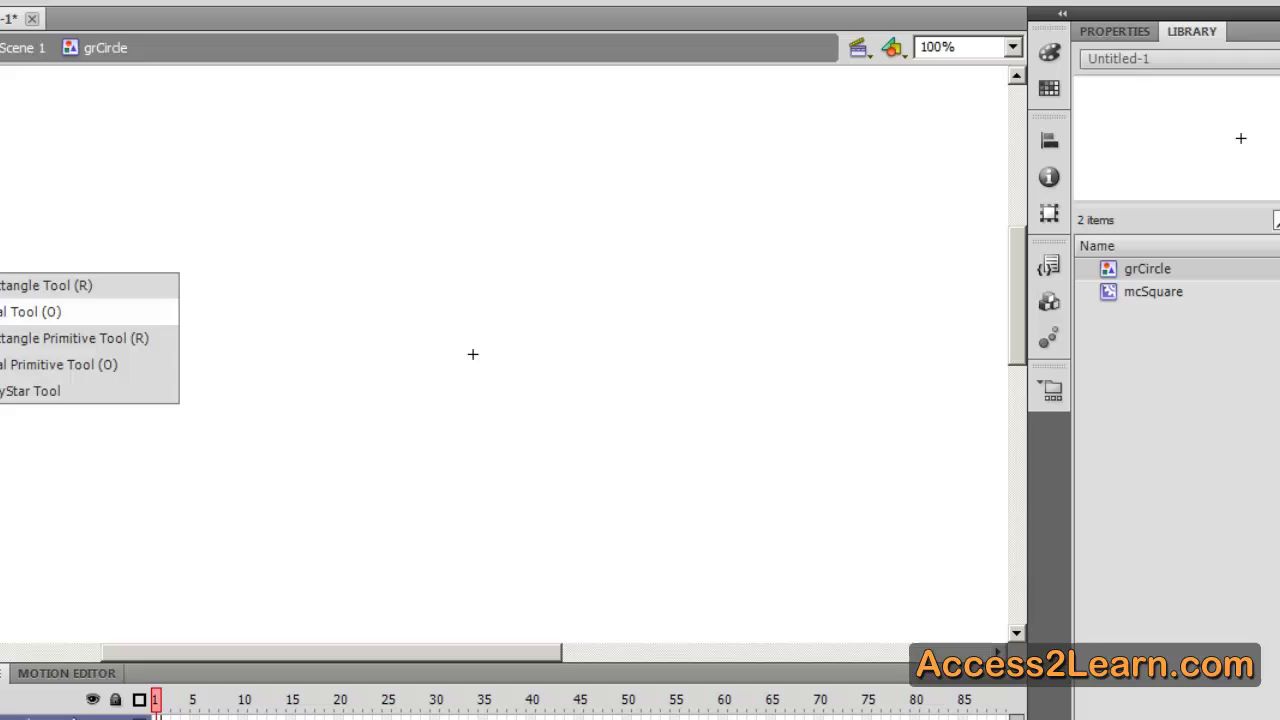
Draw a yellow circle with the Oval tool inside grCircle, then return to Scene 1.
click(40, 308)
drag(425, 317, 467, 359)
drag(537, 430, 536, 428)
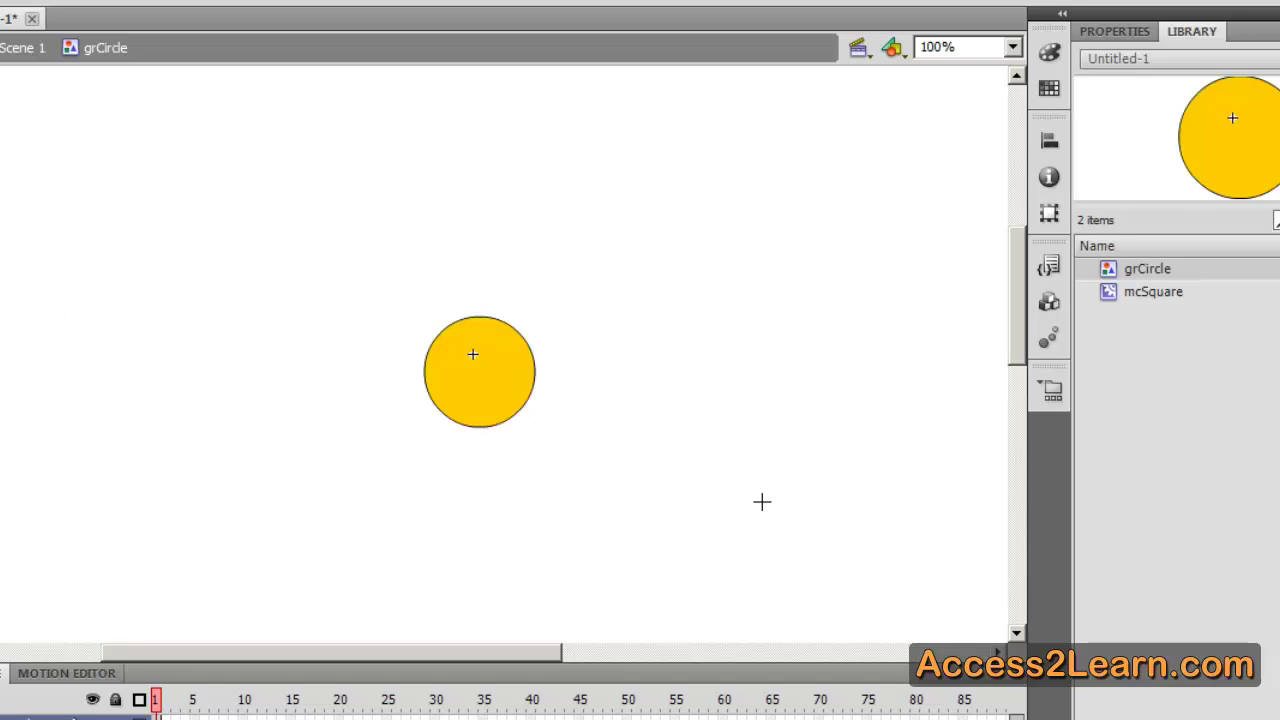
click(36, 50)
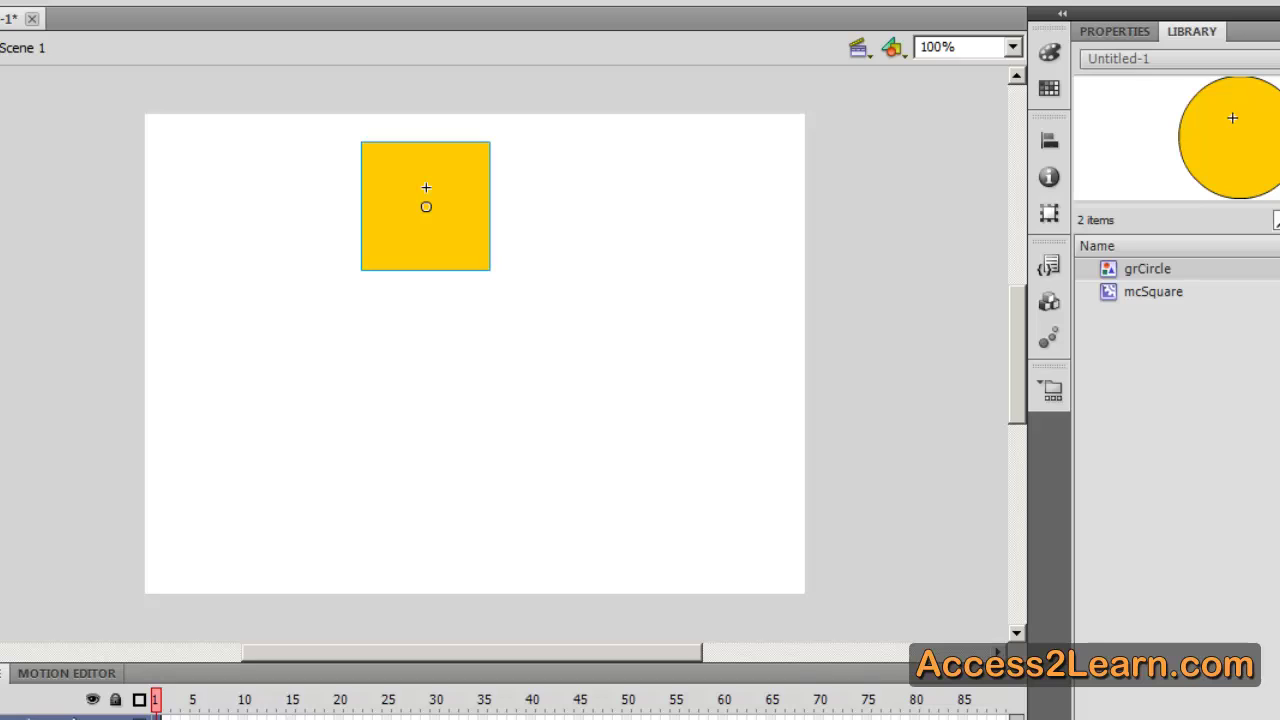
Create a Button symbol named btnExample and draw a rectangle in its Up frame.
key(ctrl+F8)
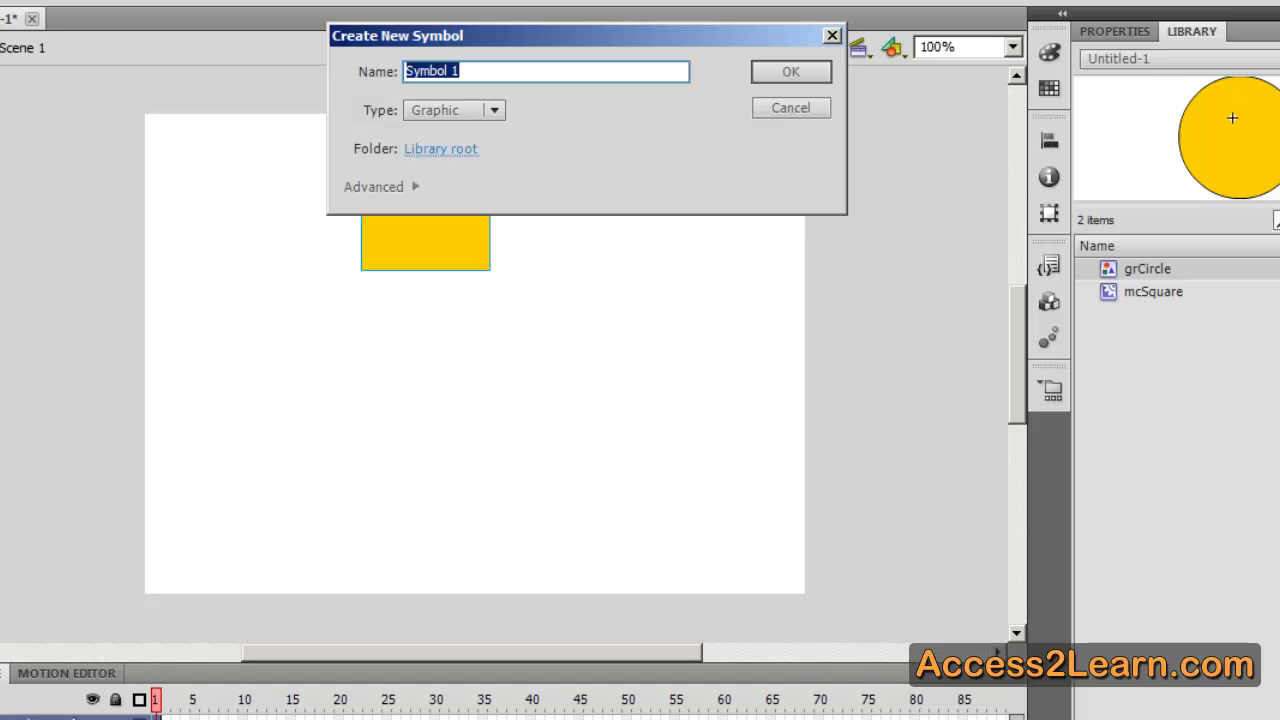
click(494, 112)
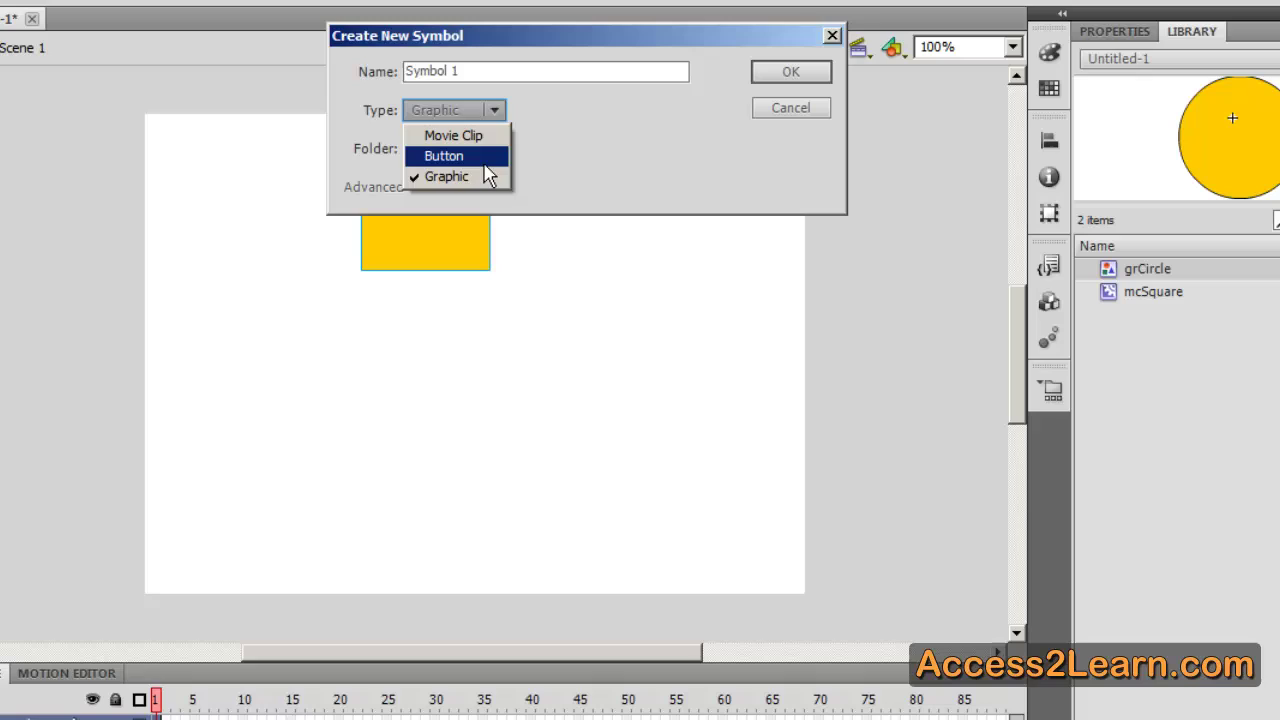
click(488, 157)
drag(465, 72, 320, 80)
text(btn)
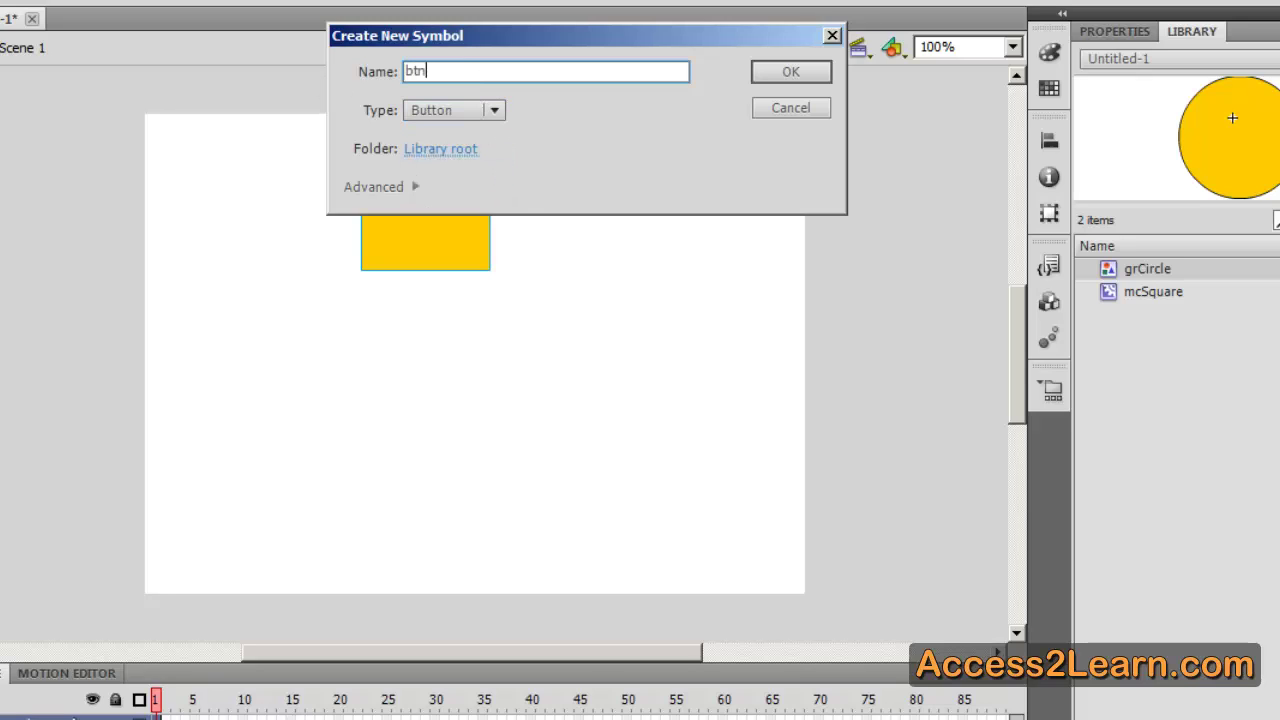
text(Example)
key(Return)
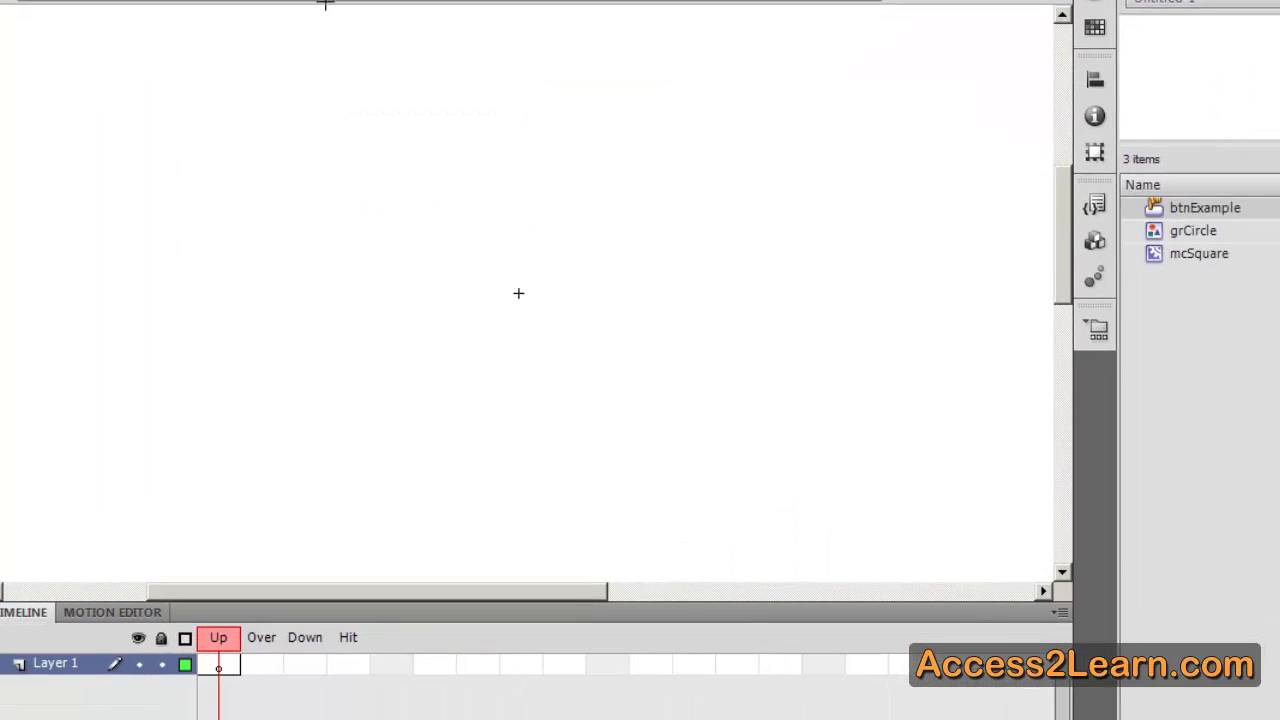
click(40, 222)
drag(429, 254, 617, 336)
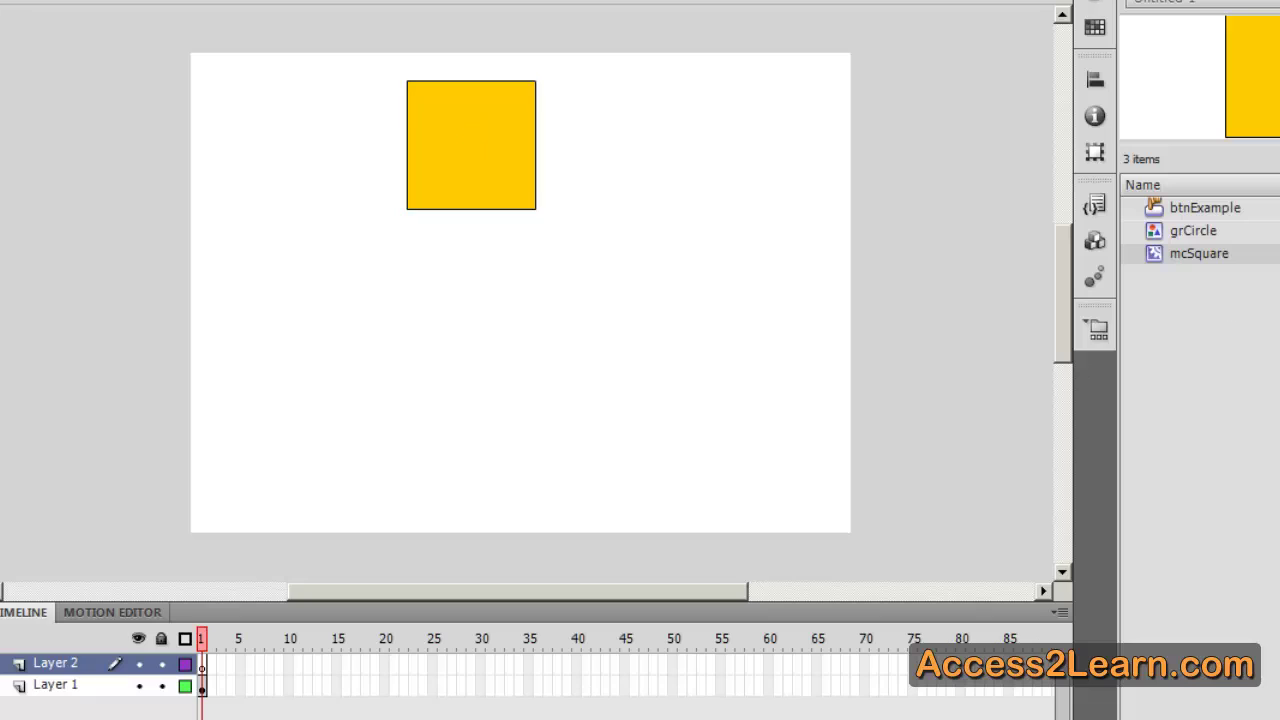
Place a second mcSquare instance, then fill the mcSquare symbol dark green with the Paint Bucket.
drag(1246, 266, 474, 351)
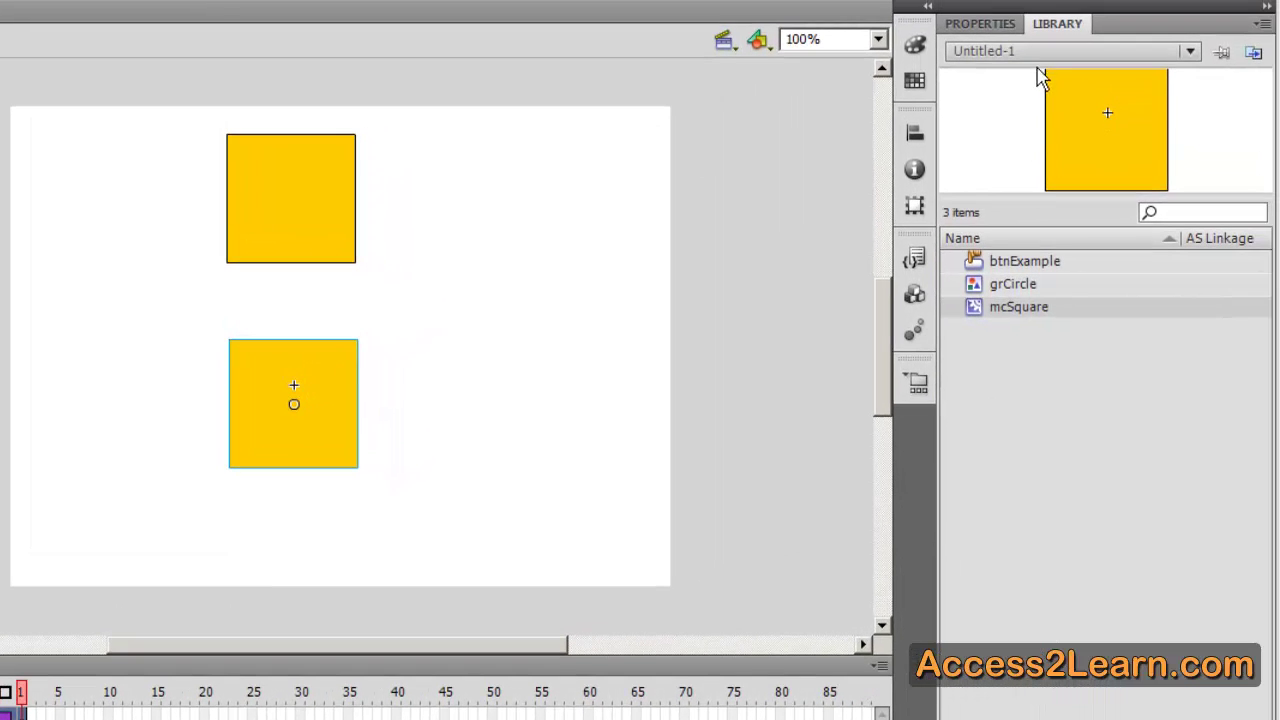
double_click(1028, 310)
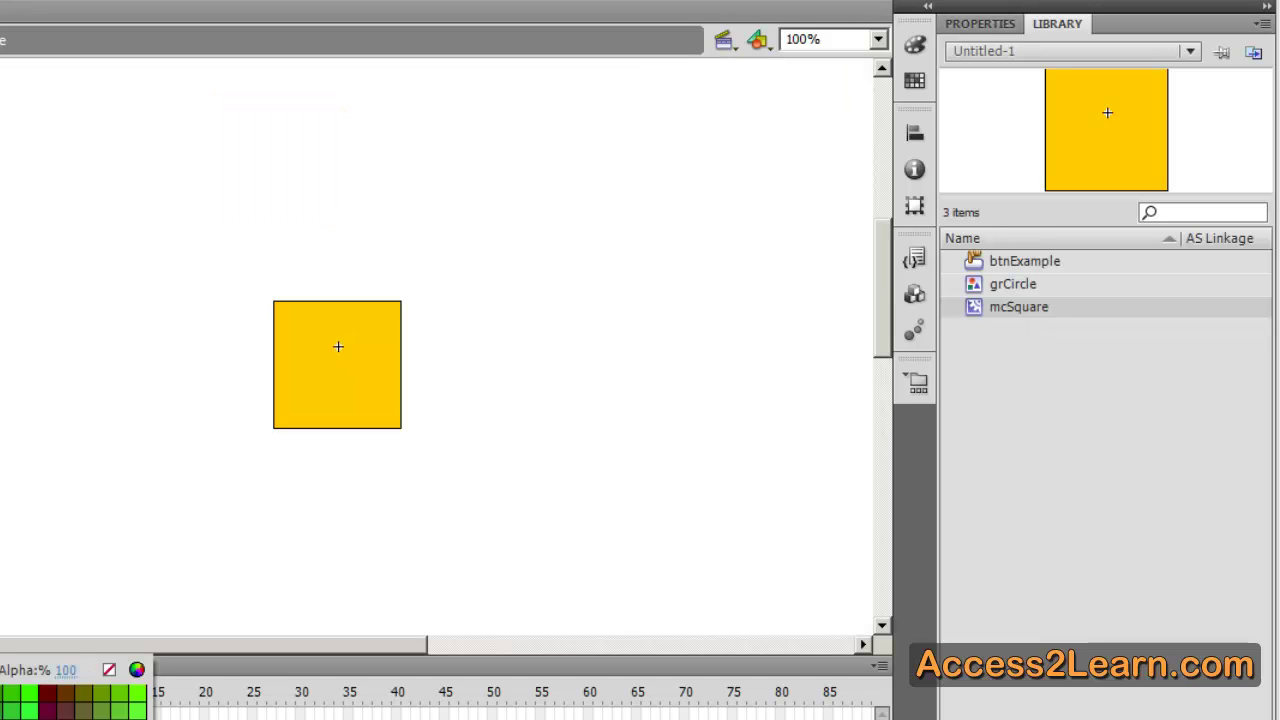
click(277, 370)
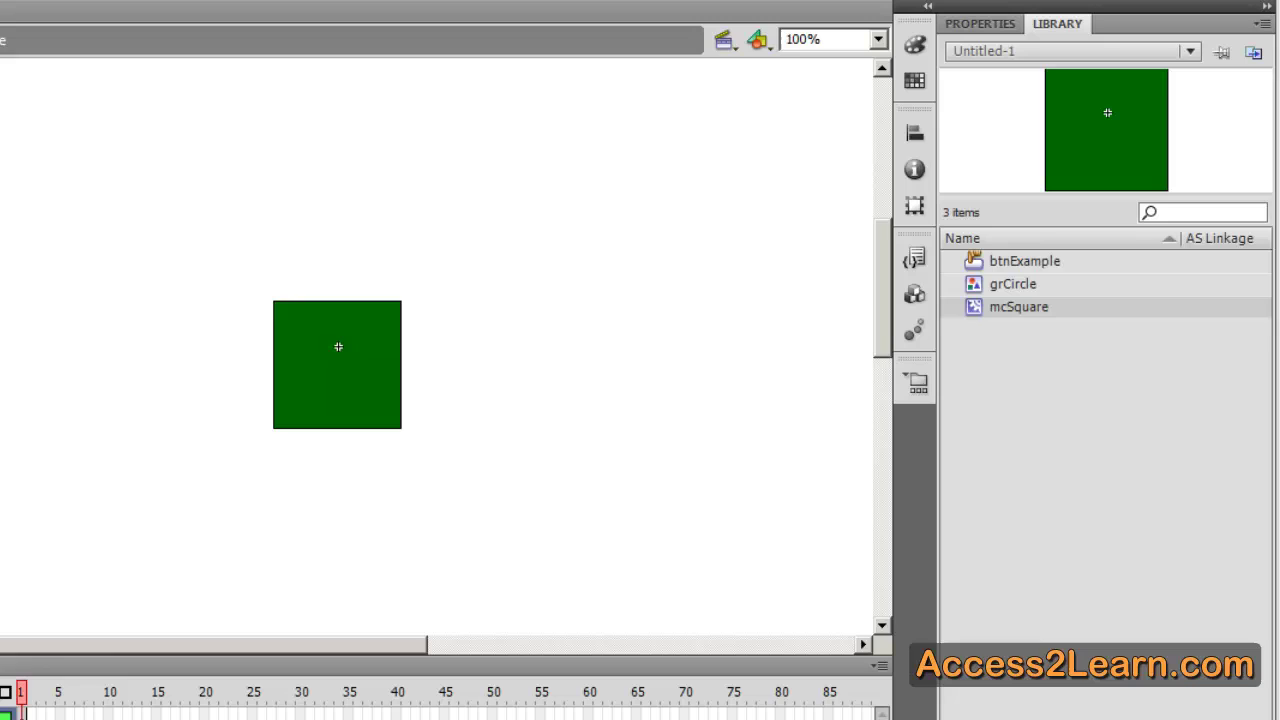
double_click(347, 211)
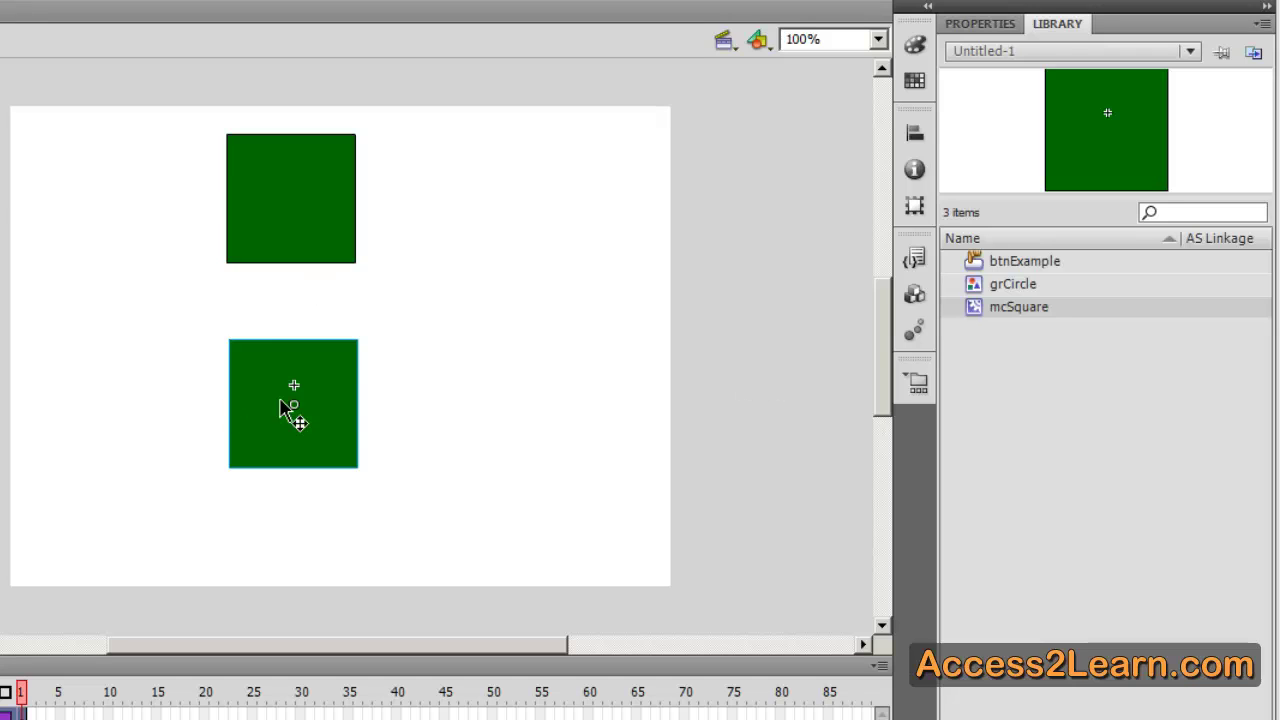
Apply a red Tint colour effect at 100% to the lower square.
click(978, 25)
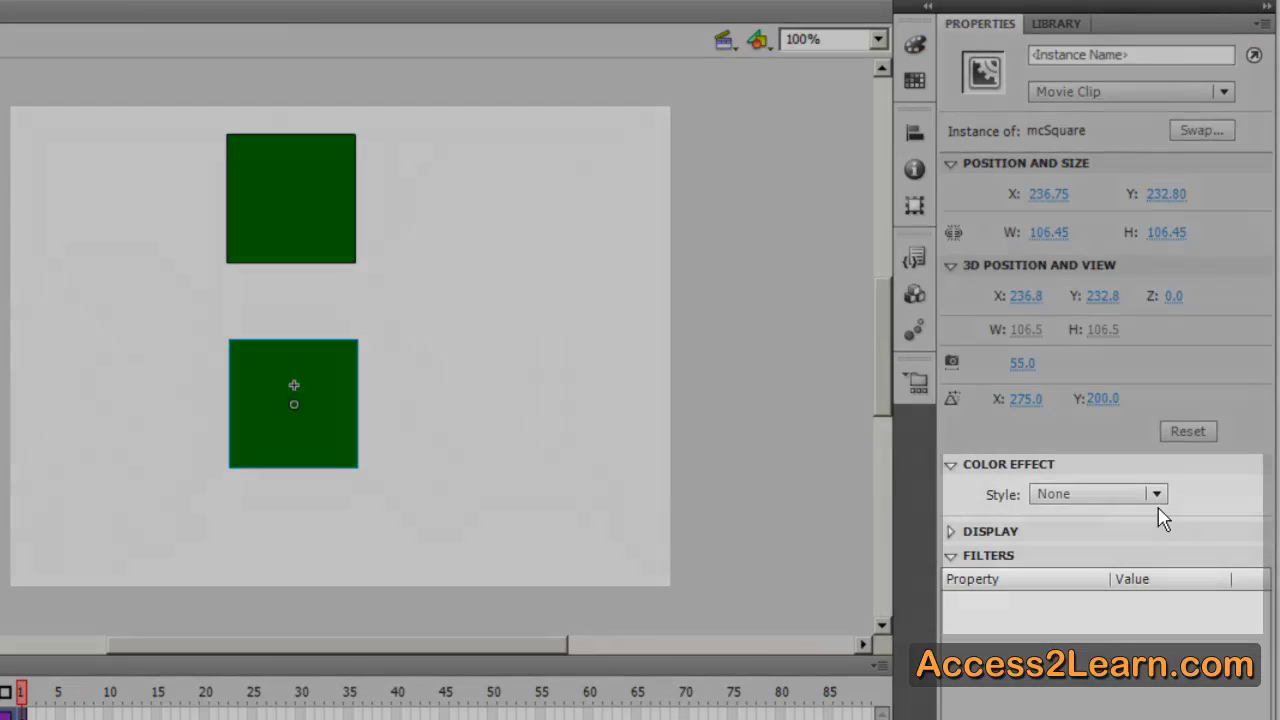
click(1157, 493)
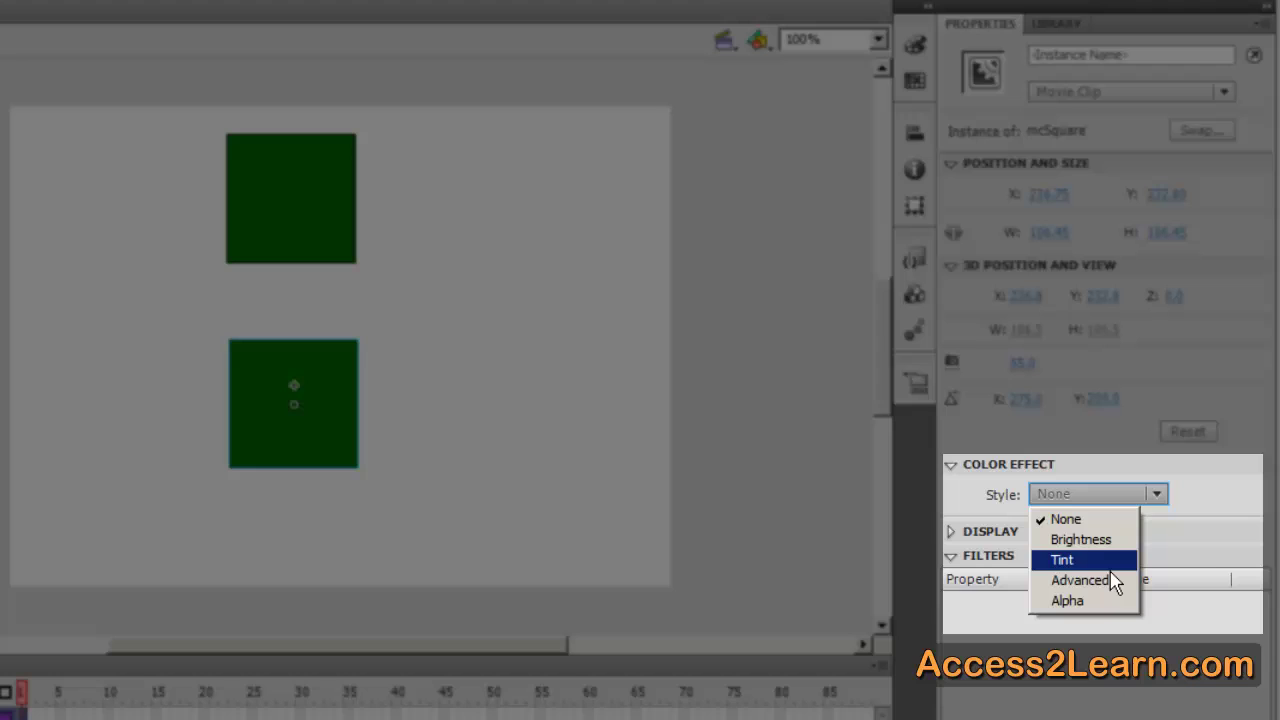
click(1095, 561)
click(1199, 494)
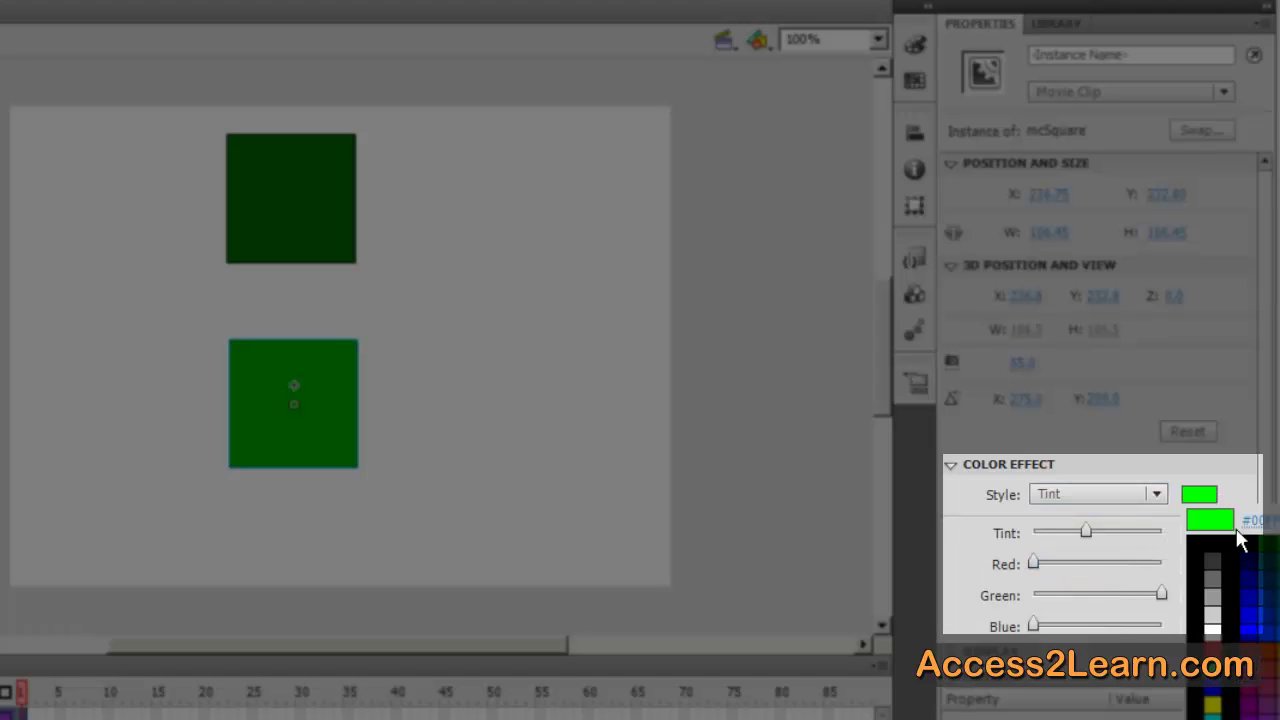
click(1212, 647)
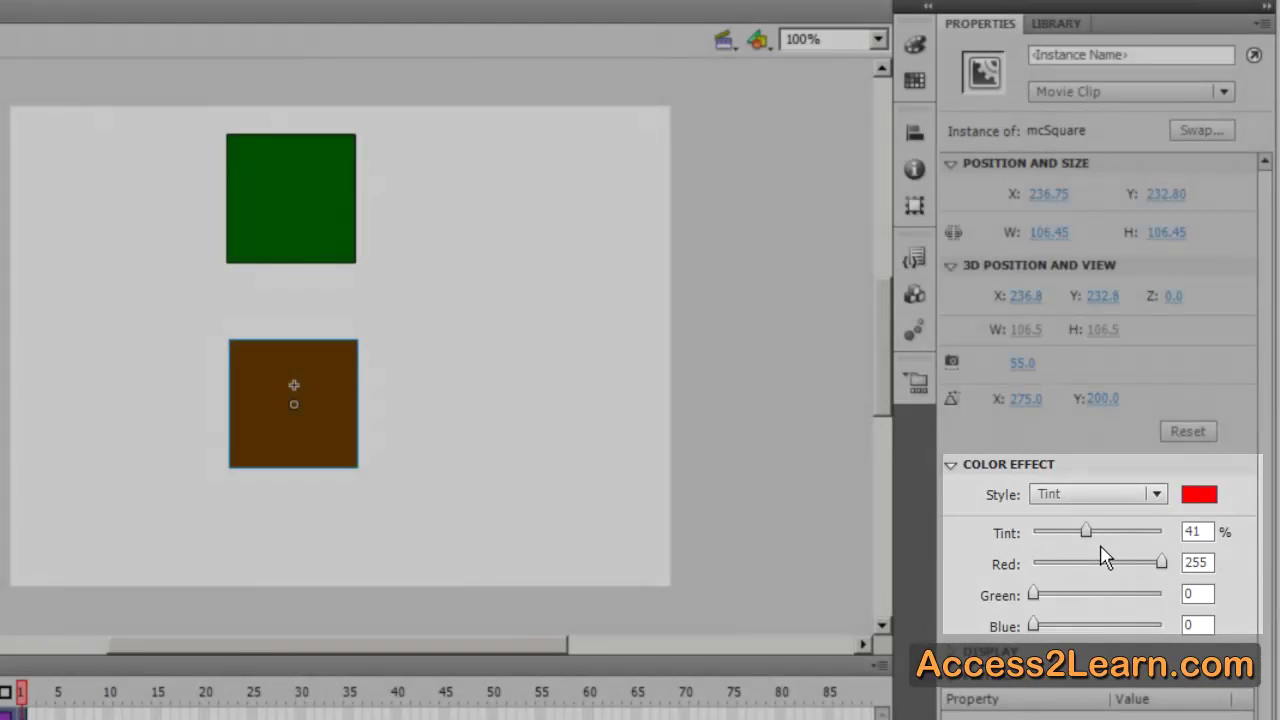
drag(1104, 548, 1205, 548)
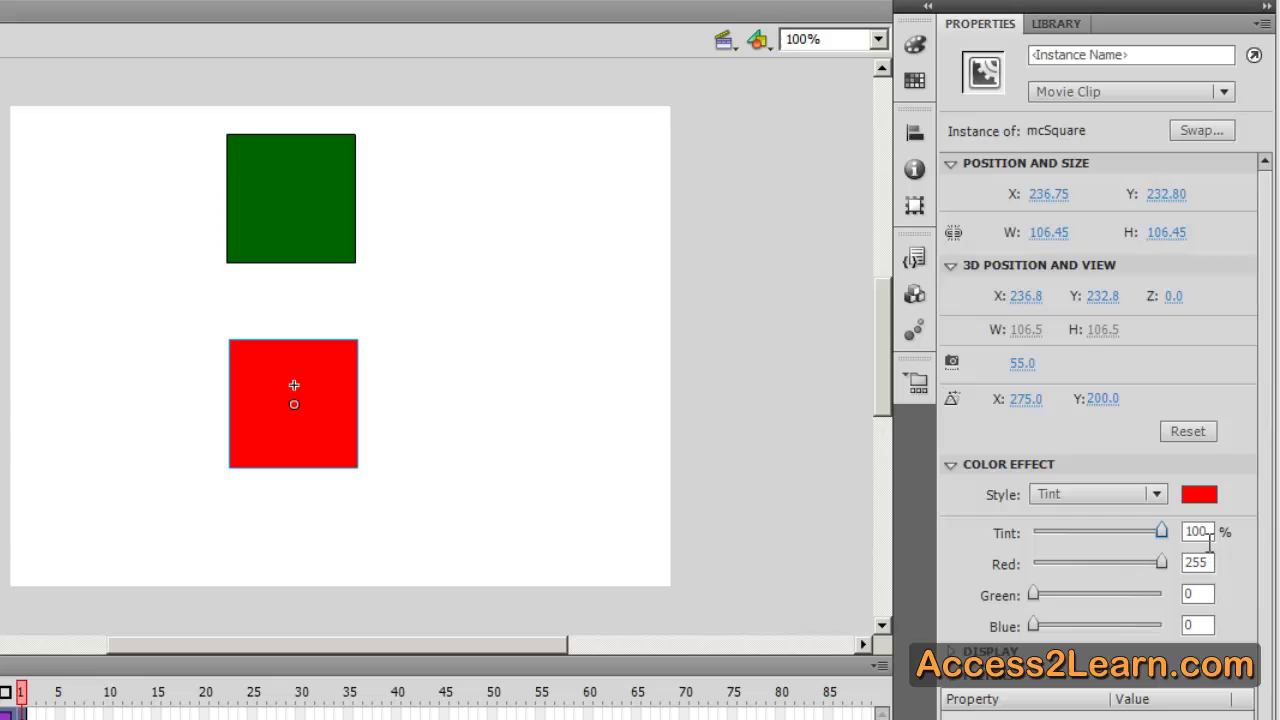
Switch the lower square's colour effect to Brightness and adjust its slider.
click(1156, 496)
click(1118, 540)
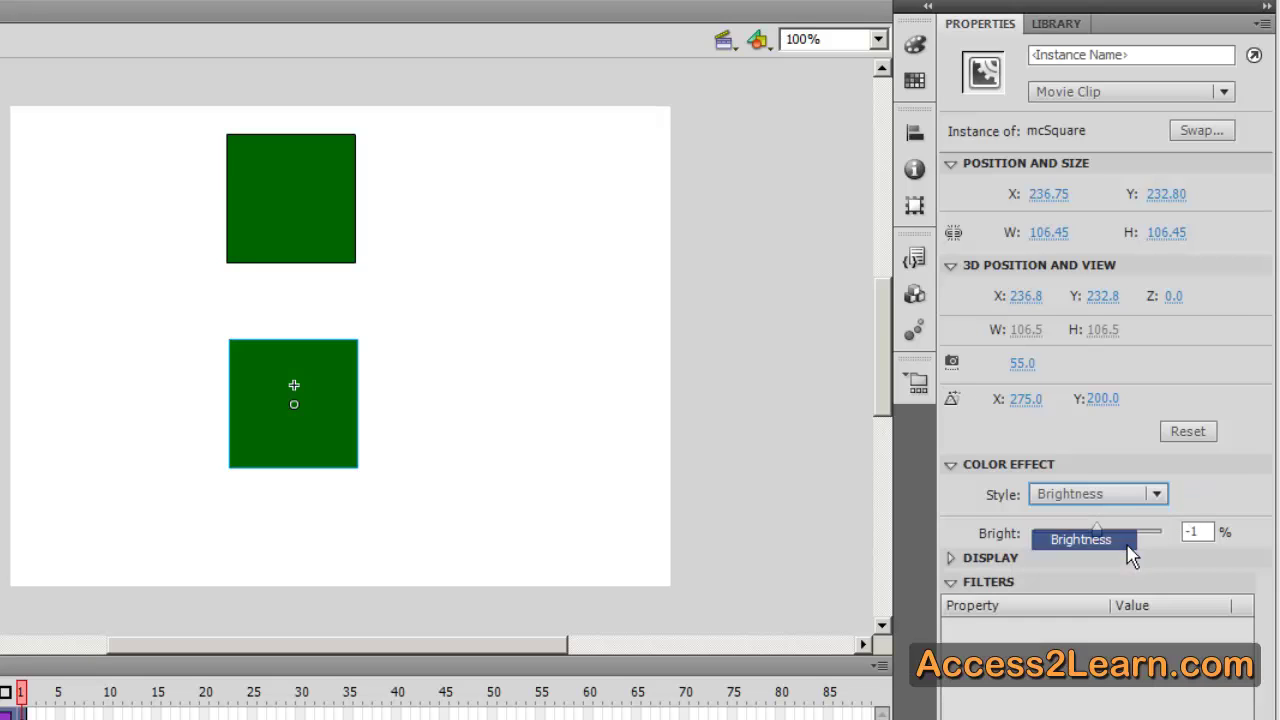
drag(1097, 531, 1222, 553)
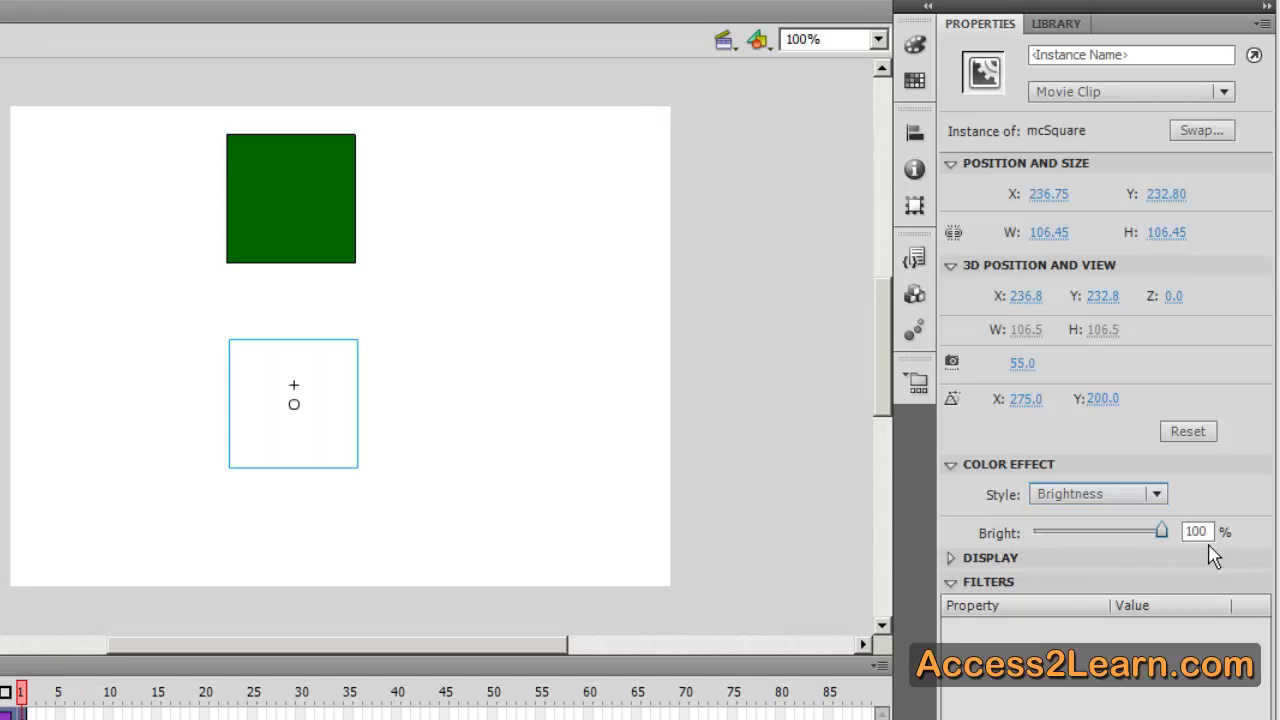
Try the Advanced style, then set the colour effect to Alpha at about 71%.
click(1156, 494)
click(1122, 597)
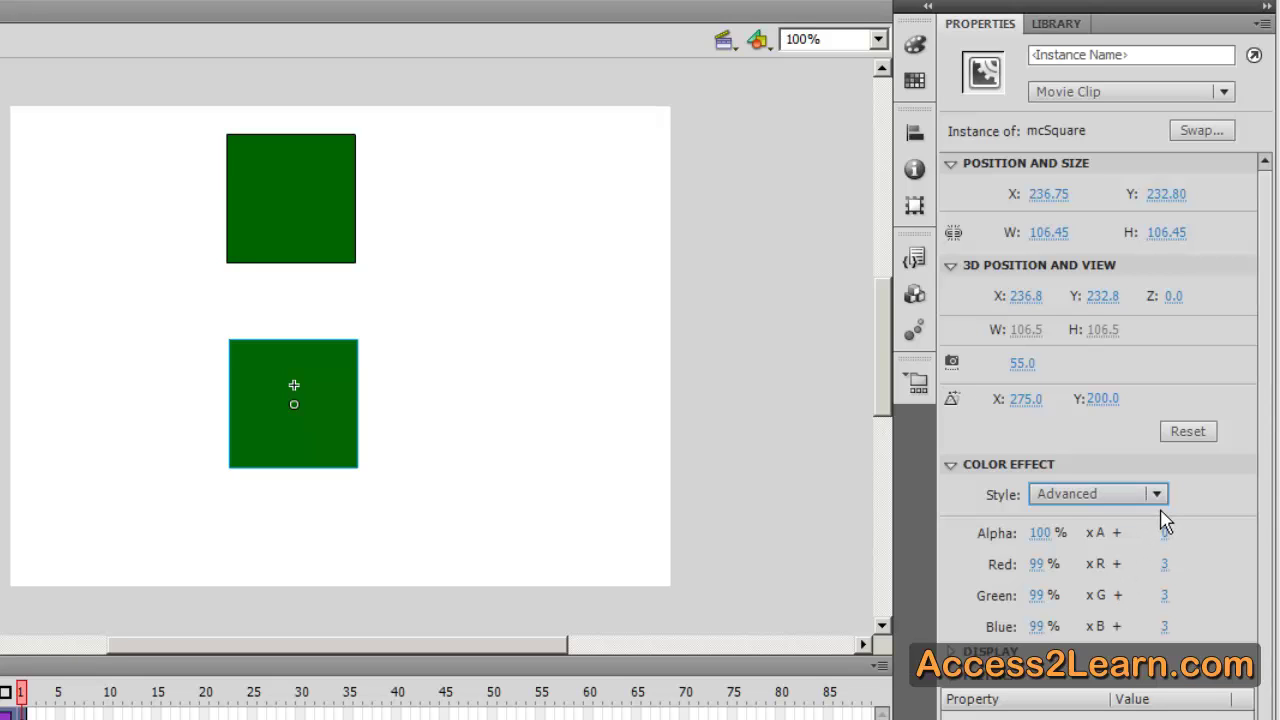
click(1156, 496)
click(1110, 606)
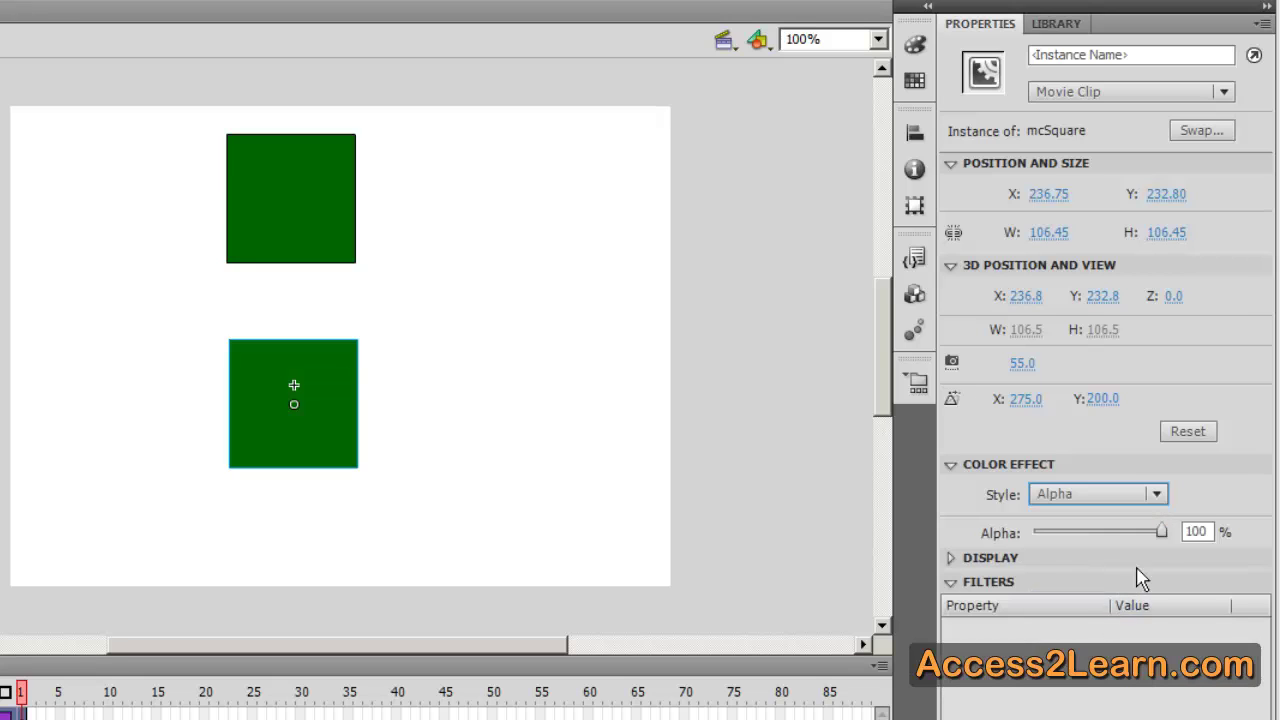
drag(1169, 546, 1134, 563)
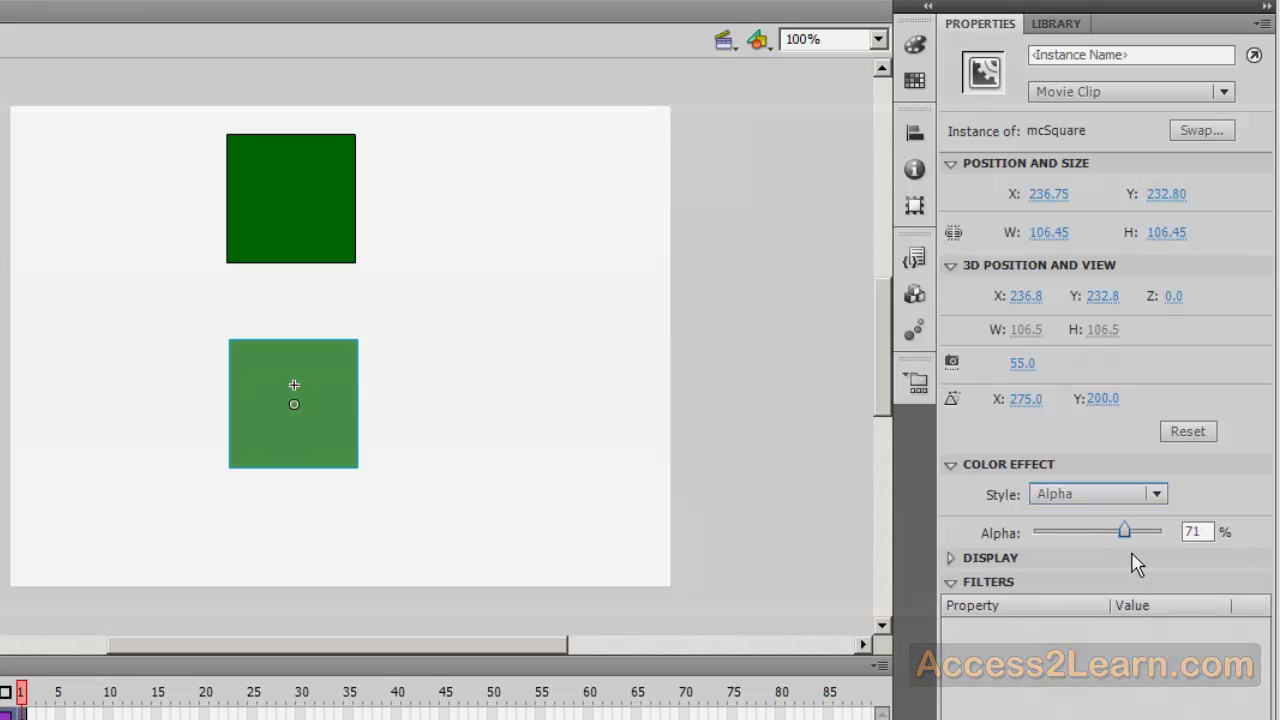